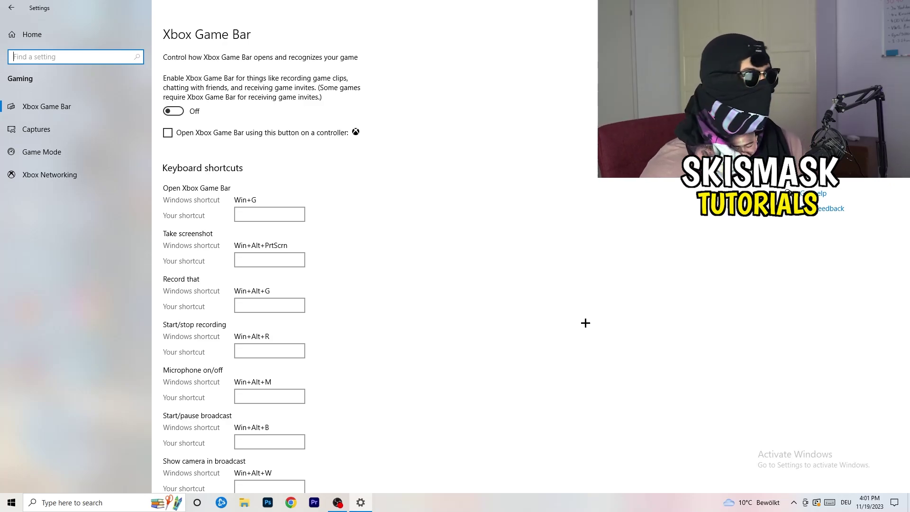
Review the Captures options, including the maximum recording length choices, check the Game Mode setting, and close Settings.
{"action": "left_click", "coordinate": [76, 131]}
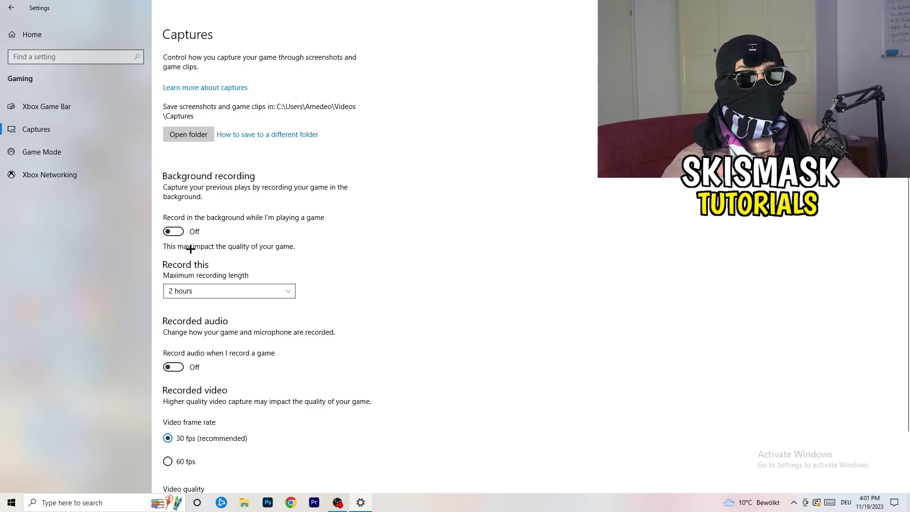
{"action": "left_click", "coordinate": [222, 293]}
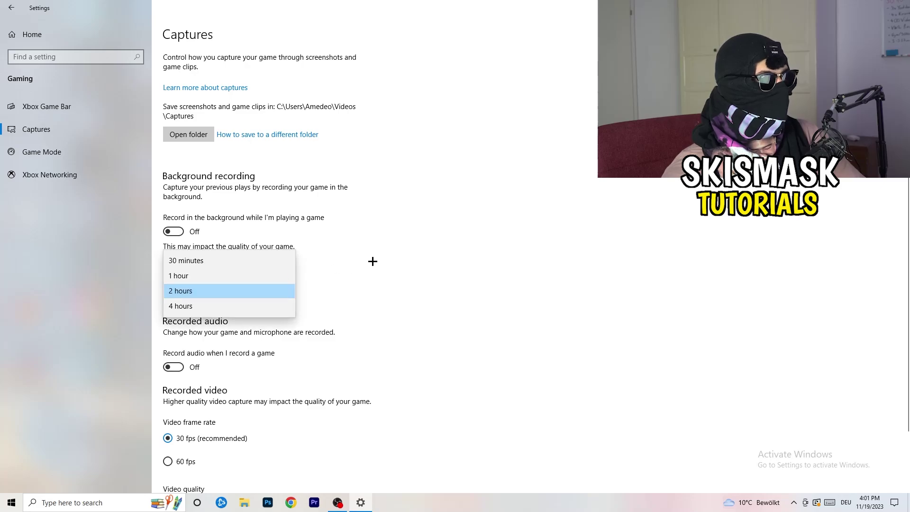
{"action": "left_click", "coordinate": [372, 260]}
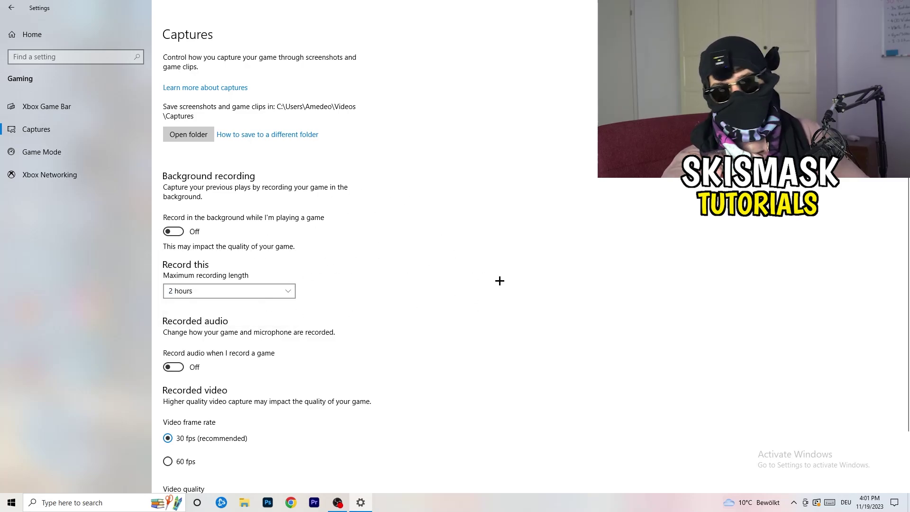
{"action": "left_click", "coordinate": [272, 290]}
{"action": "left_click", "coordinate": [582, 242]}
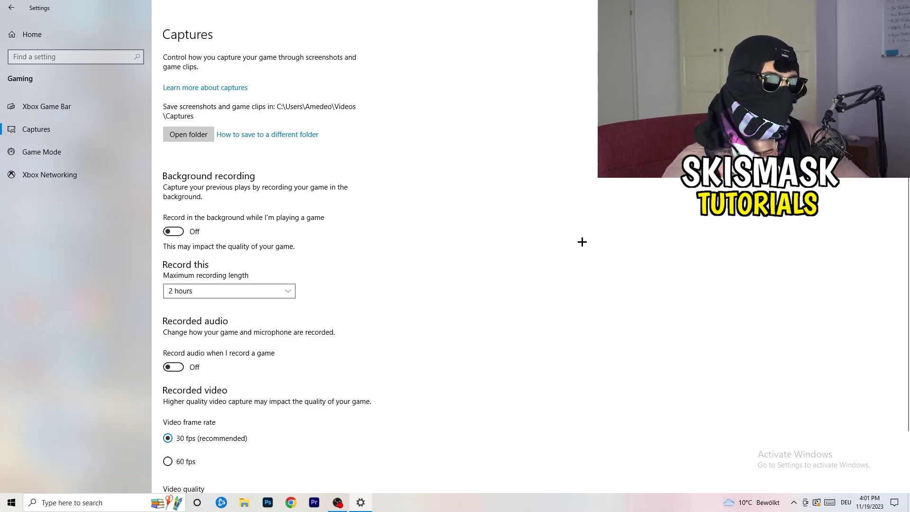
{"action": "scroll", "coordinate": [183, 306], "scroll_direction": "down", "scroll_amount": 3}
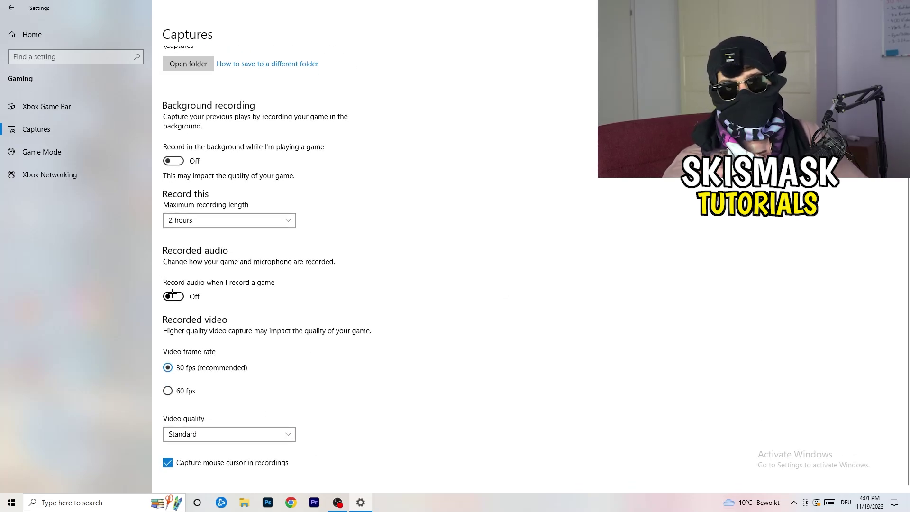
{"action": "left_click", "coordinate": [66, 150]}
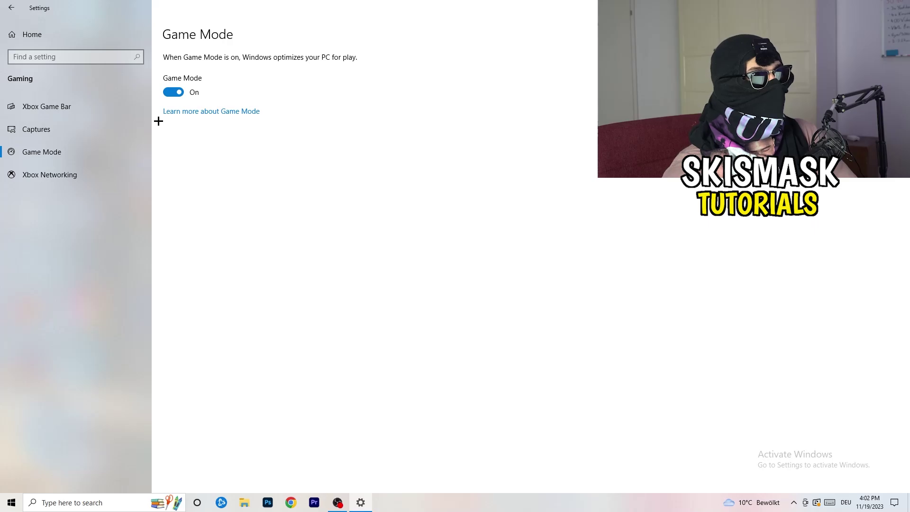
{"action": "key", "text": "alt+F4"}
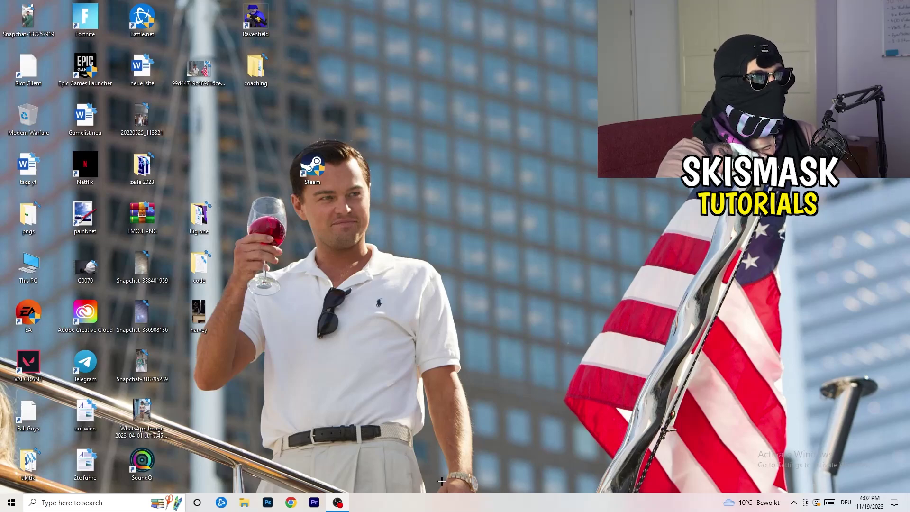
Open Task Manager with its window filling the screen.
{"action": "left_click_drag", "start_coordinate": [442, 500], "coordinate": [320, 445]}
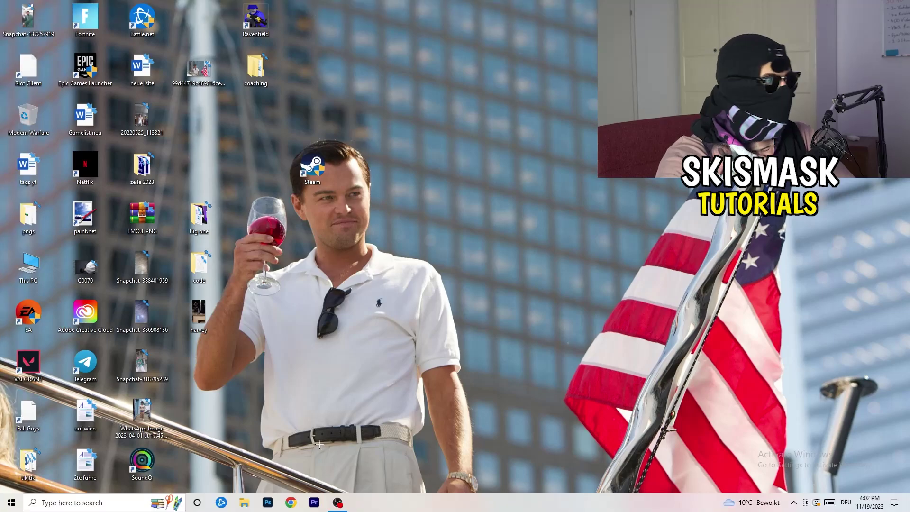
{"action": "right_click", "coordinate": [441, 504]}
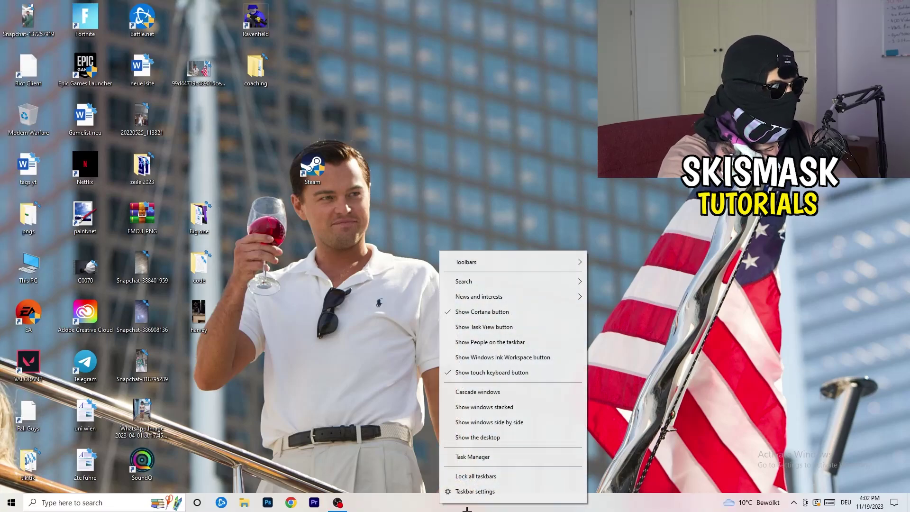
{"action": "left_click", "coordinate": [489, 461]}
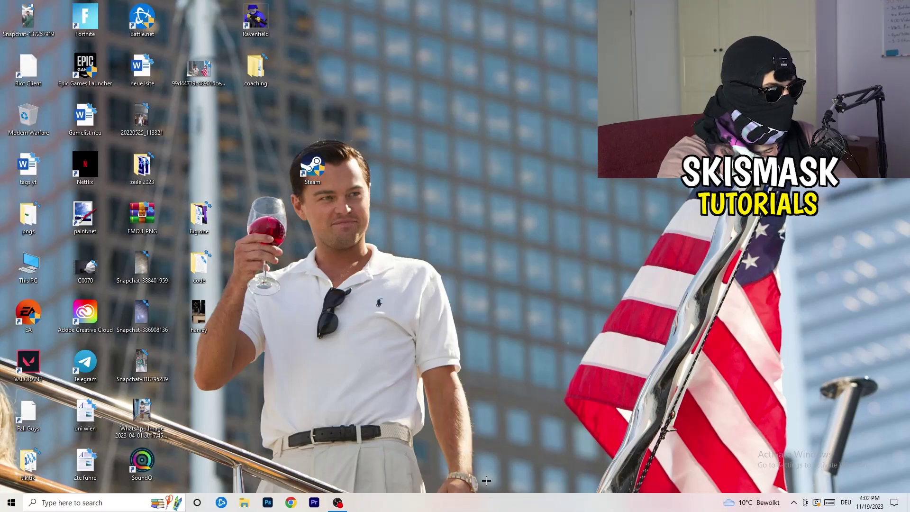
{"action": "left_click", "coordinate": [526, 20]}
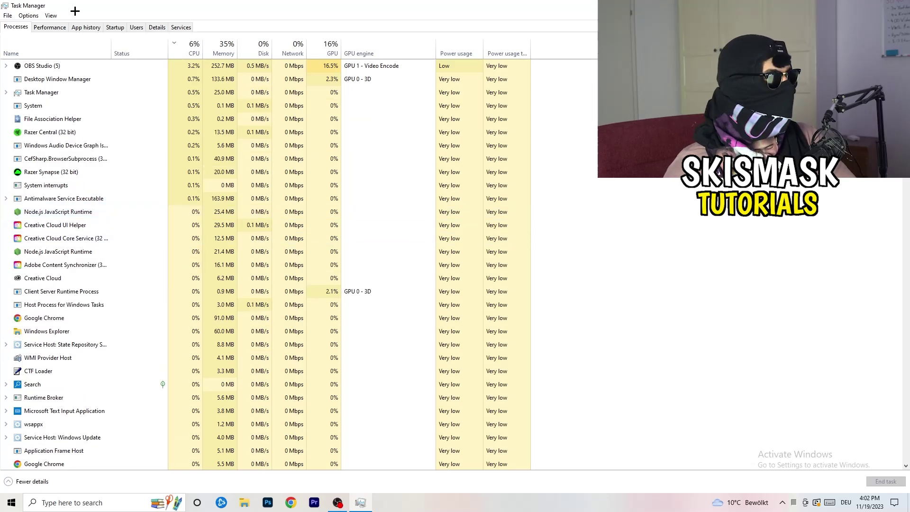
Compare the running processes sorted by GPU and by CPU usage, viewing the actions available for OBS Studio.
{"action": "left_click", "coordinate": [328, 47]}
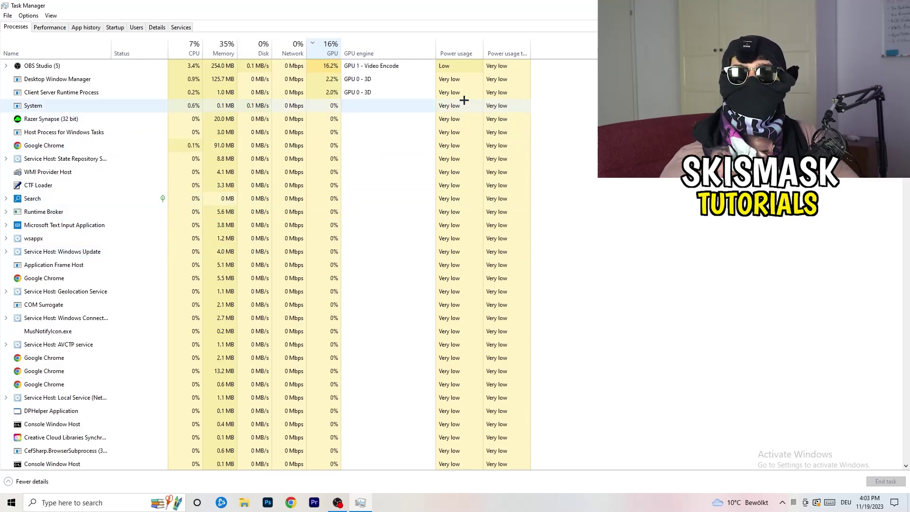
{"action": "right_click", "coordinate": [331, 69]}
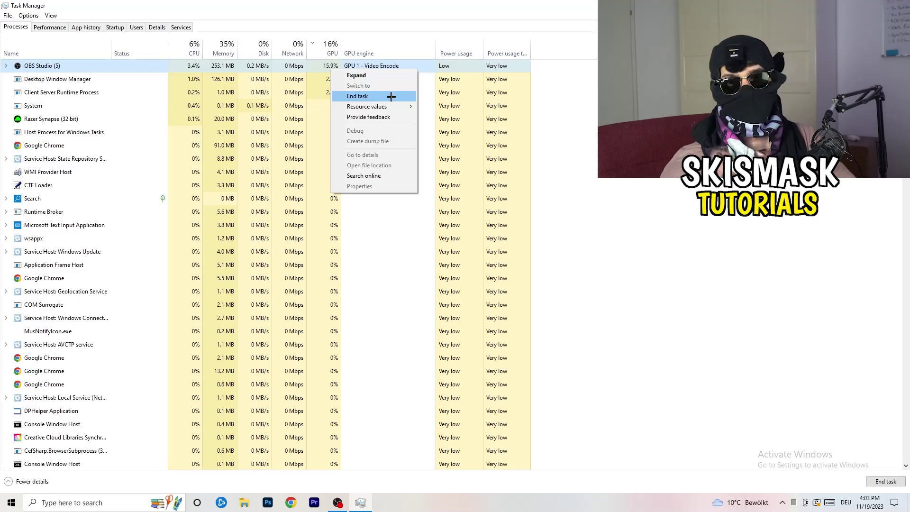
{"action": "left_click", "coordinate": [580, 114]}
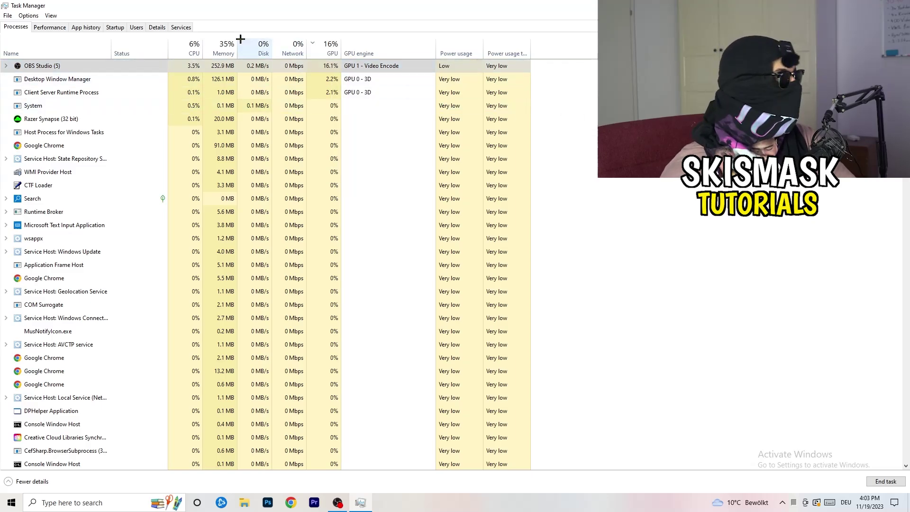
{"action": "left_click", "coordinate": [192, 48]}
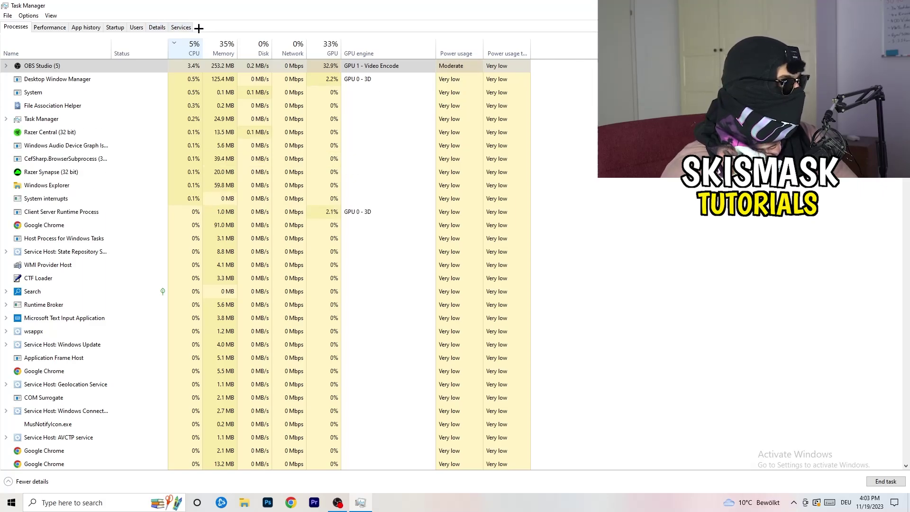
Show the detailed process list and view the priority options for a Creative Cloud UI Helper process.
{"action": "left_click", "coordinate": [157, 27]}
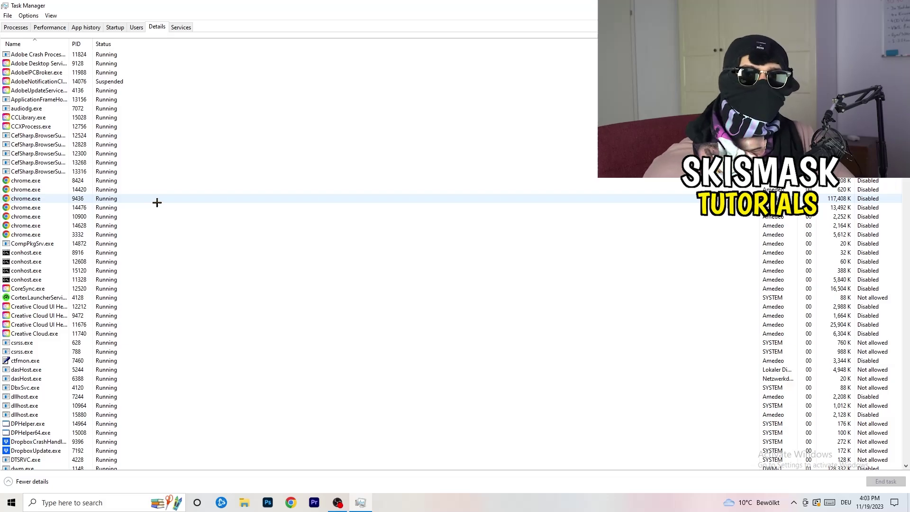
{"action": "scroll", "coordinate": [156, 202], "scroll_direction": "down", "scroll_amount": 3}
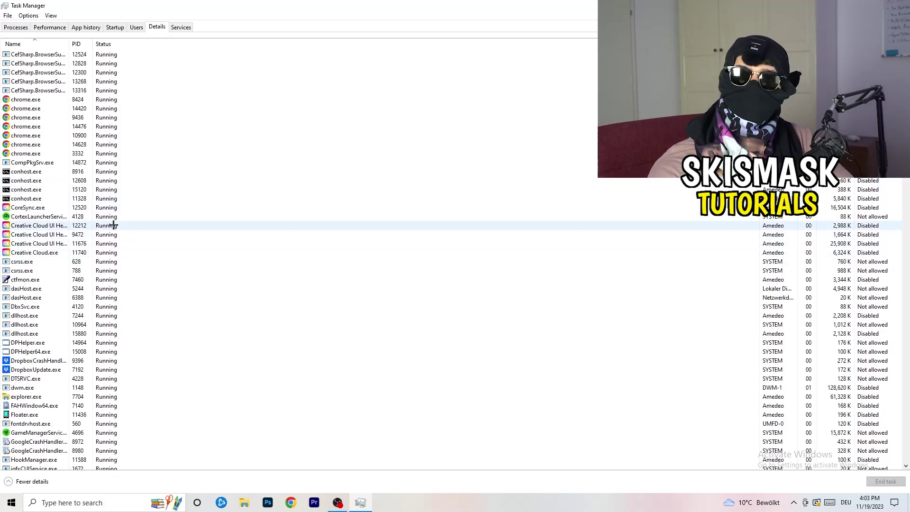
{"action": "right_click", "coordinate": [38, 243]}
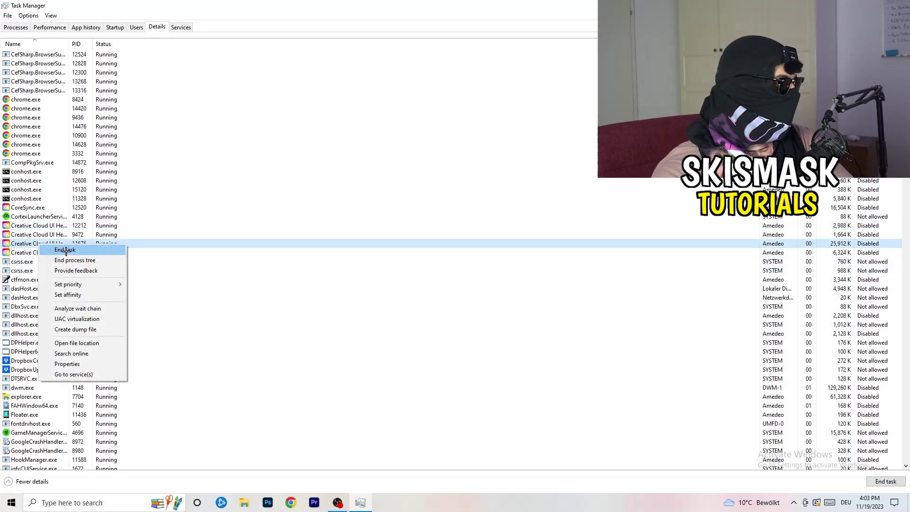
{"action": "mouse_move", "coordinate": [76, 284]}
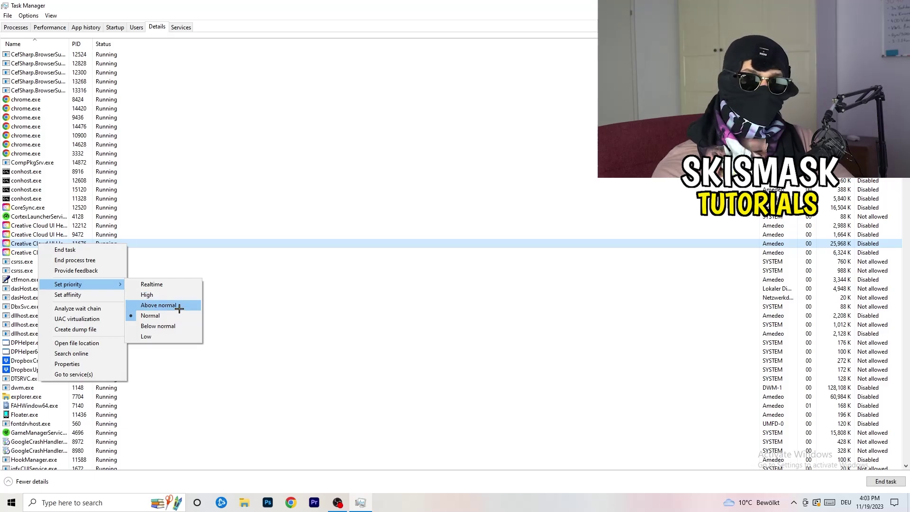
Review the startup programs, view the actions available for DT_Startup, and close Task Manager.
{"action": "left_click", "coordinate": [122, 30]}
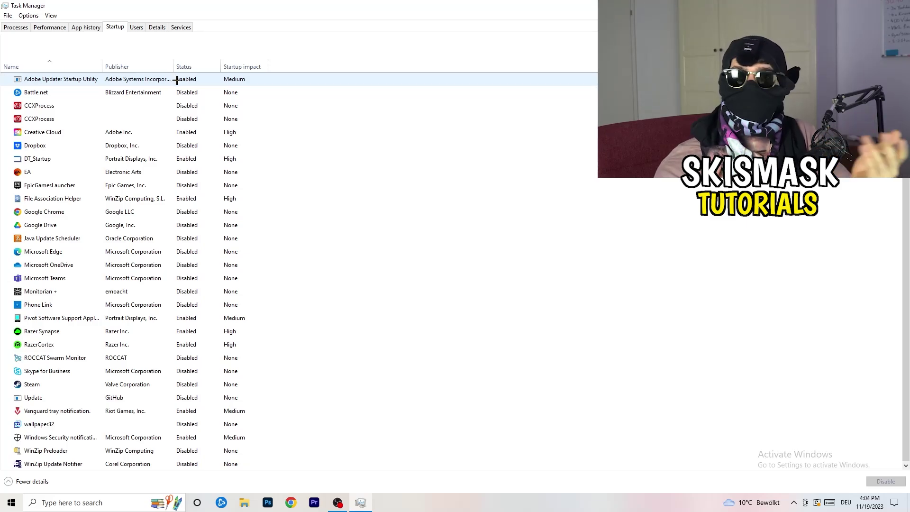
{"action": "right_click", "coordinate": [207, 155]}
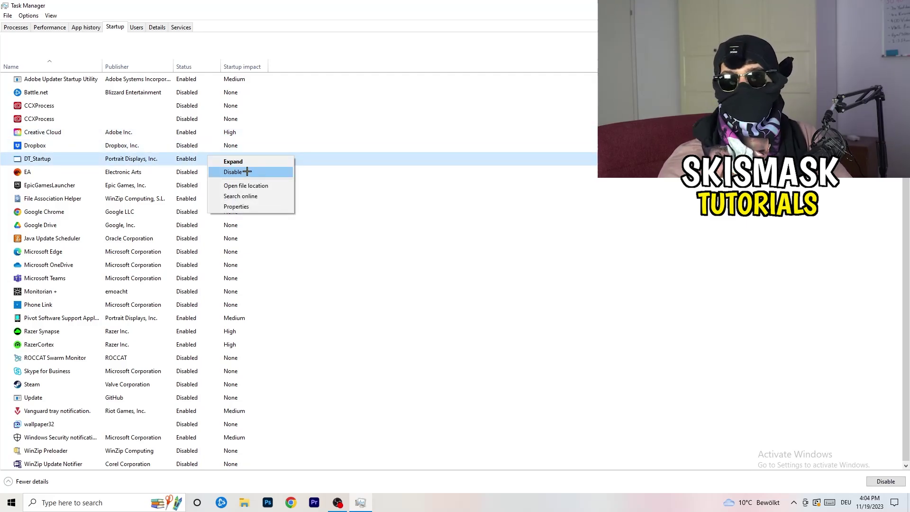
{"action": "key", "text": "Escape"}
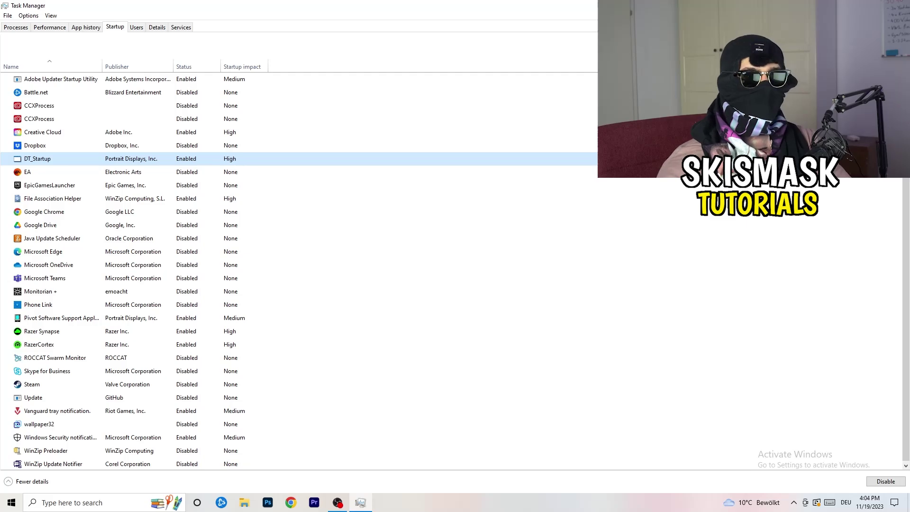
{"action": "key", "text": "alt+F4"}
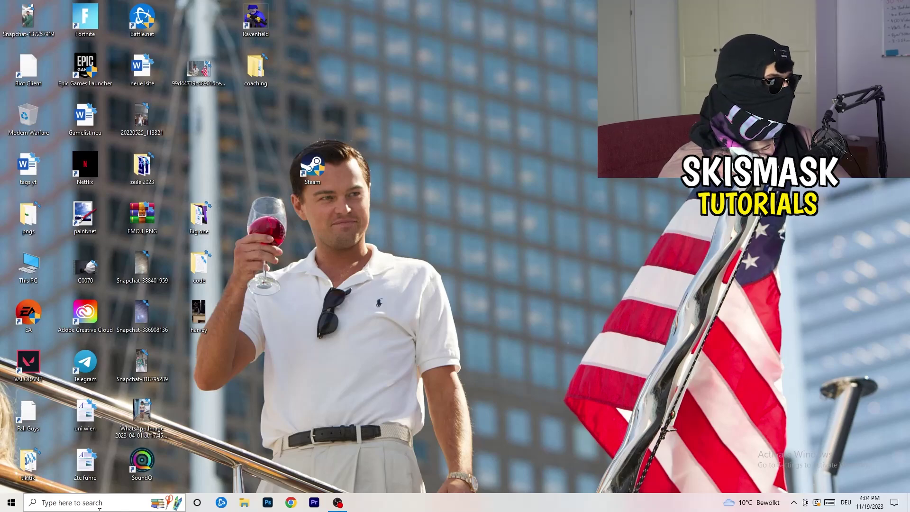
Open the Display page of the system settings and view the scaling choices for text, apps and other items.
{"action": "left_click", "coordinate": [7, 505]}
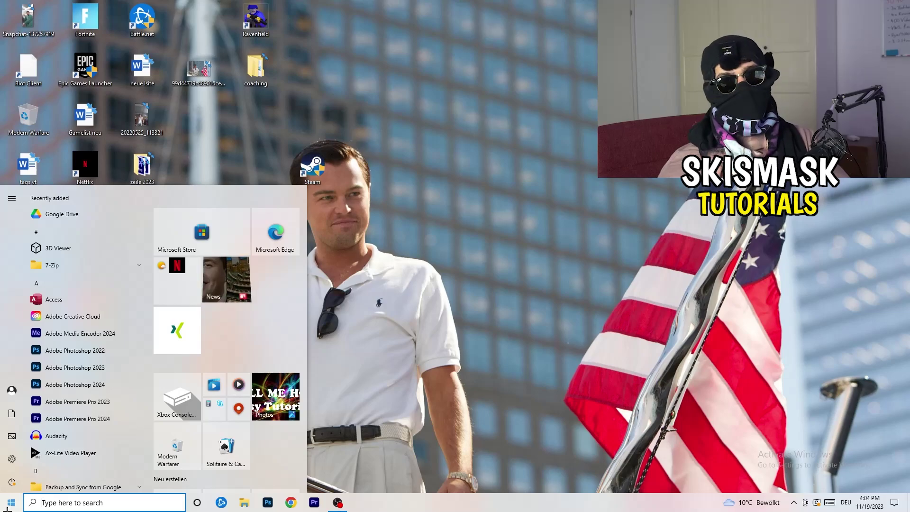
{"action": "left_click", "coordinate": [9, 460]}
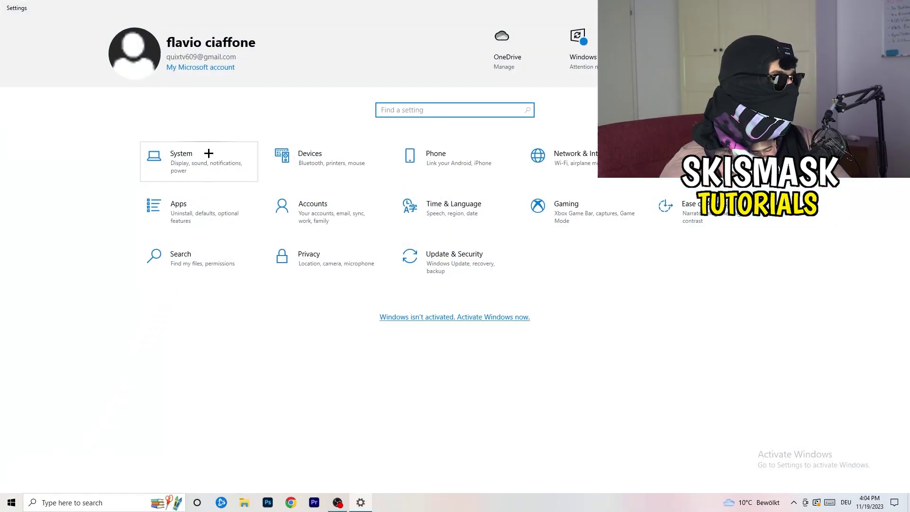
{"action": "left_click", "coordinate": [213, 152]}
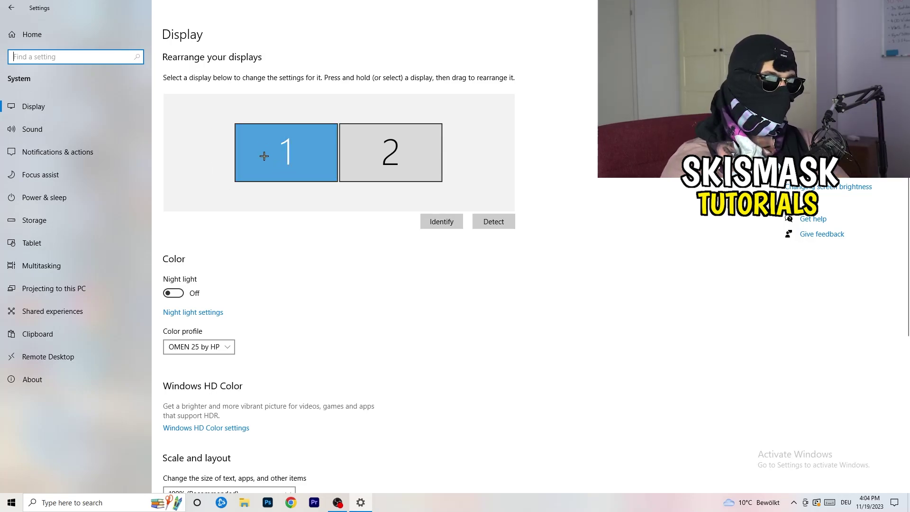
{"action": "scroll", "coordinate": [329, 173], "scroll_direction": "down", "scroll_amount": 5}
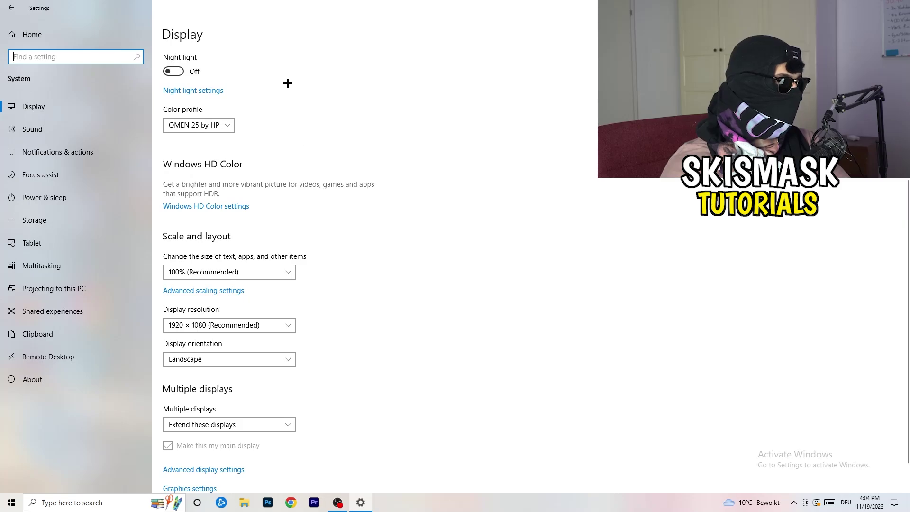
{"action": "left_click", "coordinate": [262, 277]}
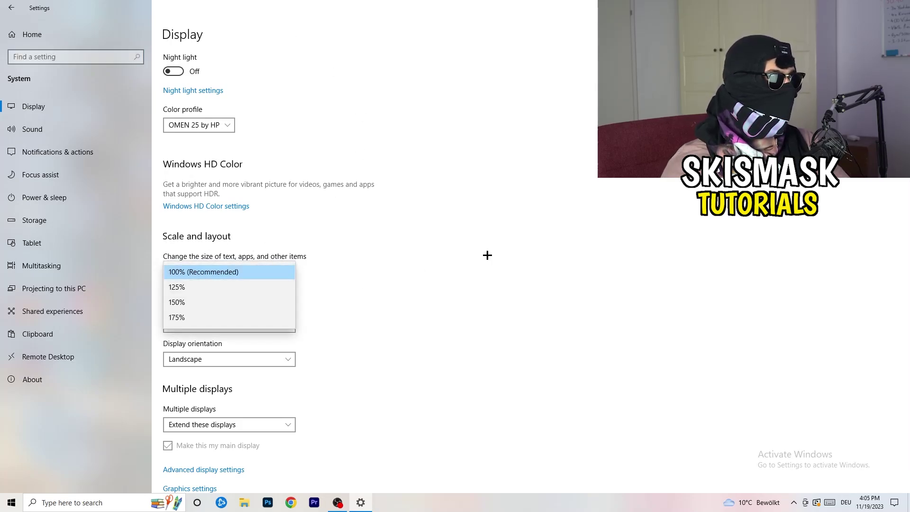
{"action": "left_click", "coordinate": [462, 252]}
{"action": "scroll", "coordinate": [387, 261], "scroll_direction": "down", "scroll_amount": 1}
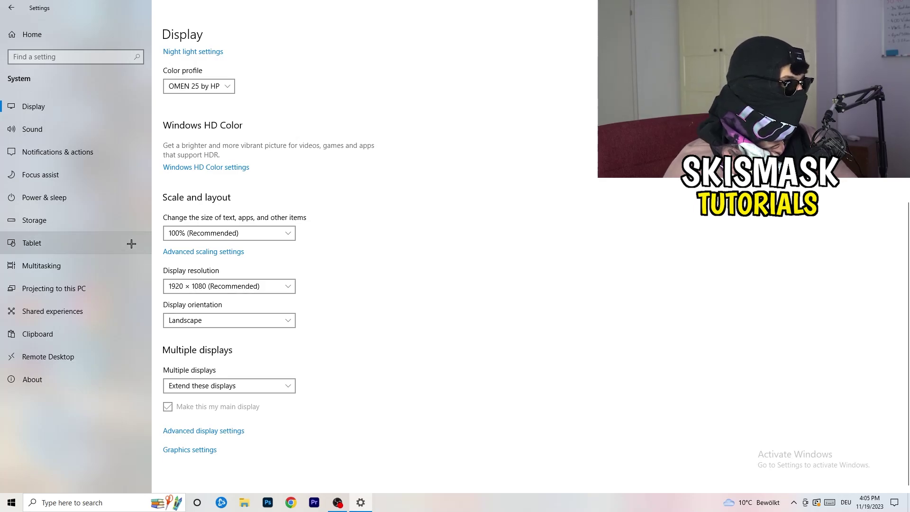
Review the available power plans, including the additional ones, from the Power & sleep settings and close Power Options.
{"action": "left_click", "coordinate": [70, 200]}
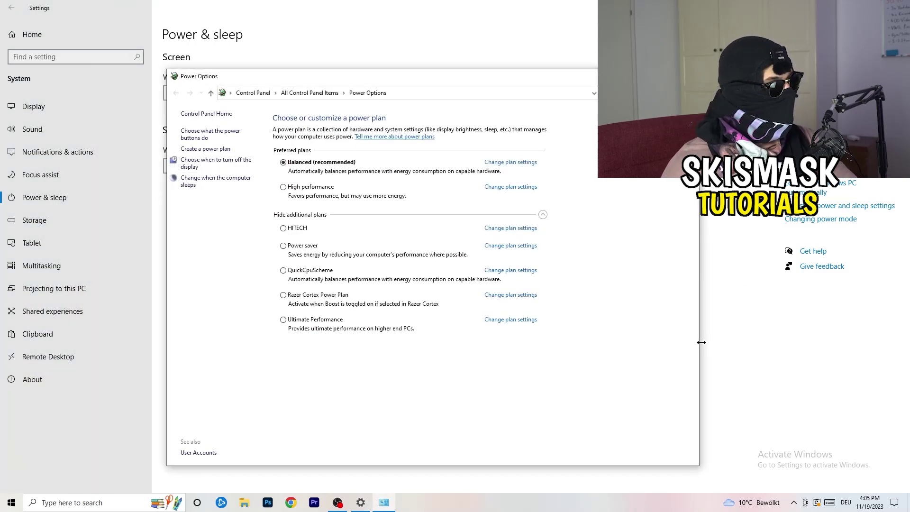
{"action": "left_click", "coordinate": [543, 214]}
{"action": "left_click", "coordinate": [543, 215]}
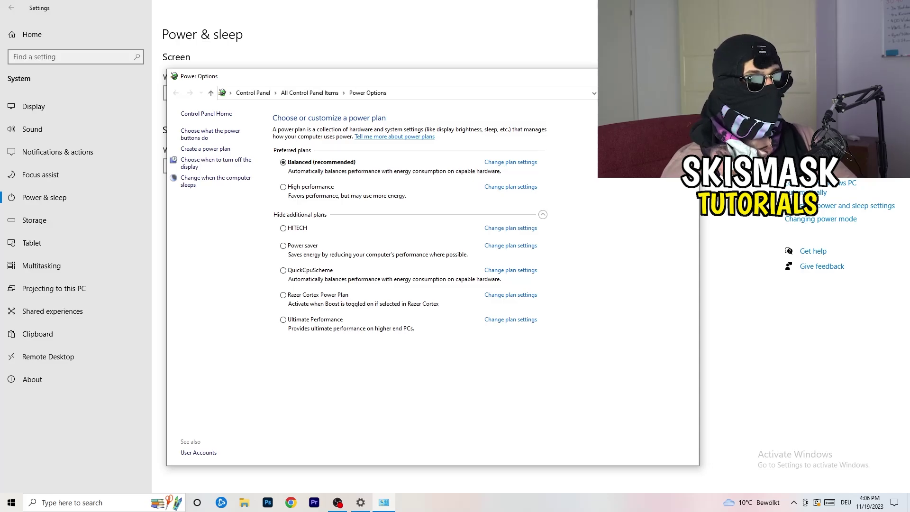
{"action": "key", "text": "alt+F4"}
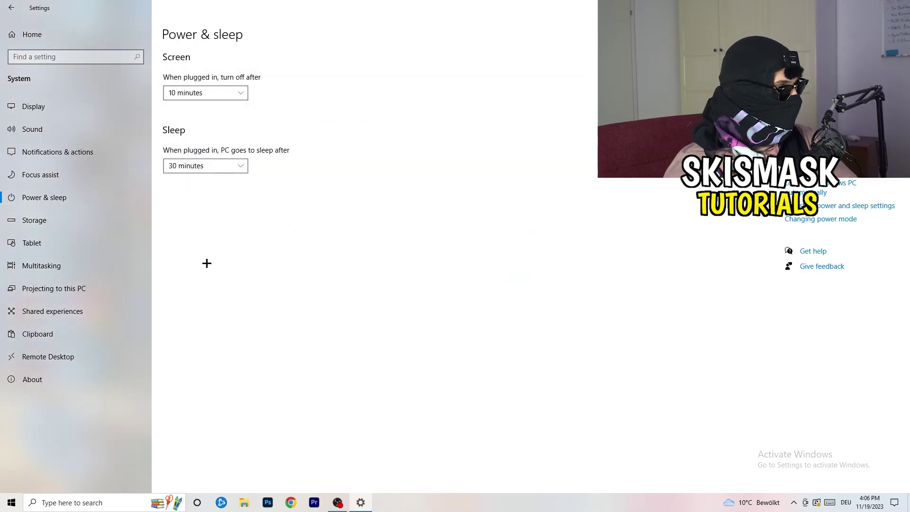
Configure Storage Sense to run every week and delete temporary files that apps aren't using.
{"action": "left_click", "coordinate": [62, 226]}
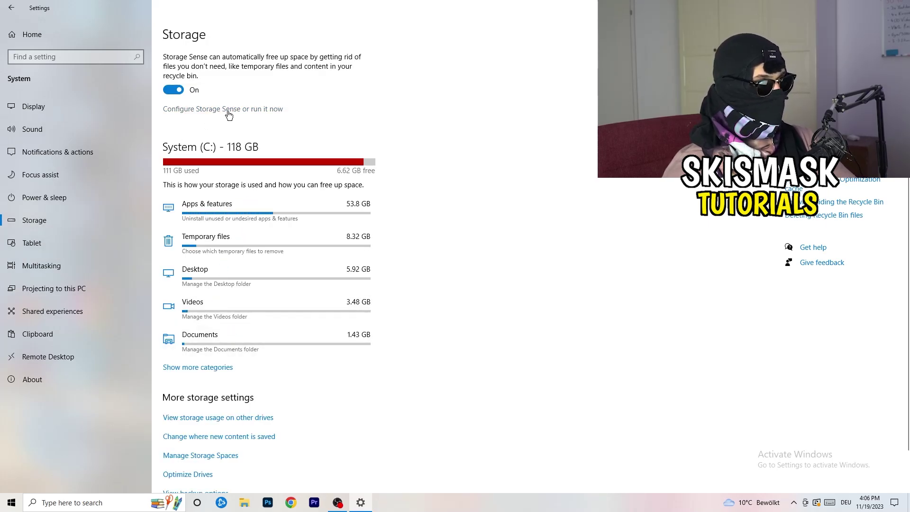
{"action": "left_click", "coordinate": [229, 110]}
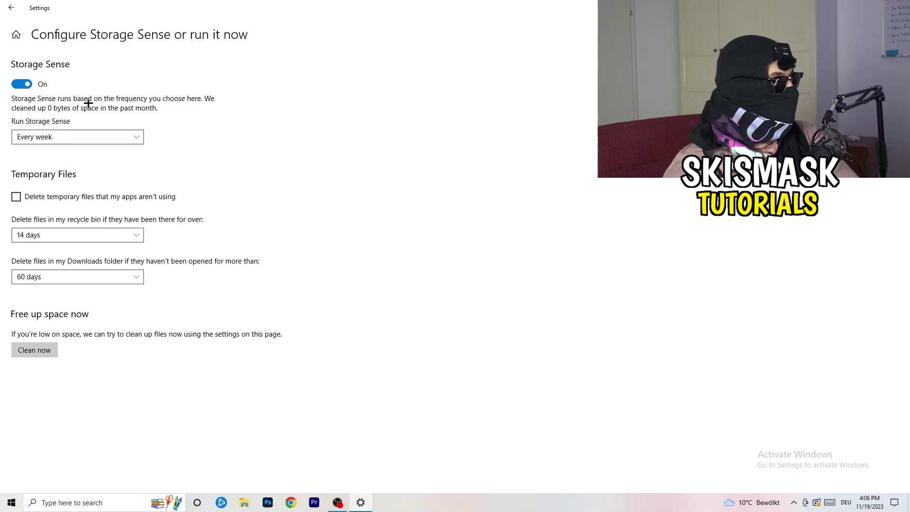
{"action": "left_click", "coordinate": [81, 137]}
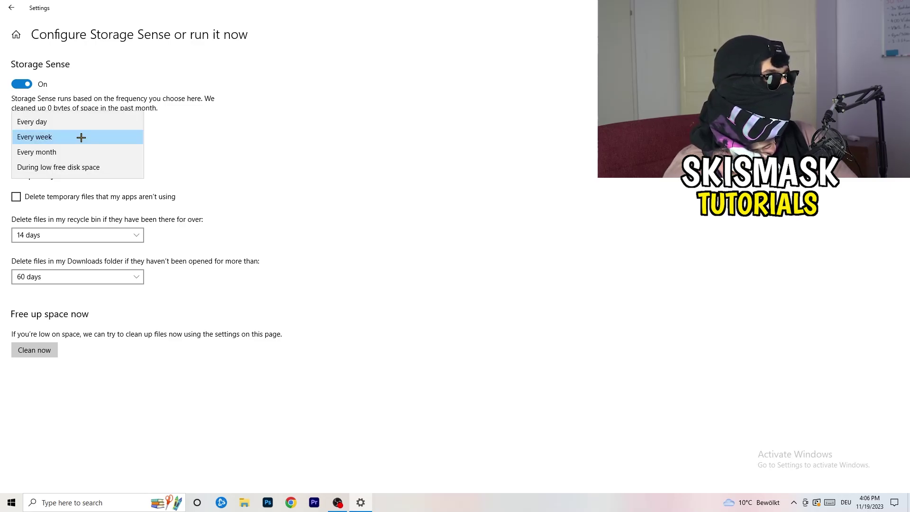
{"action": "left_click", "coordinate": [81, 137]}
{"action": "left_click", "coordinate": [55, 197]}
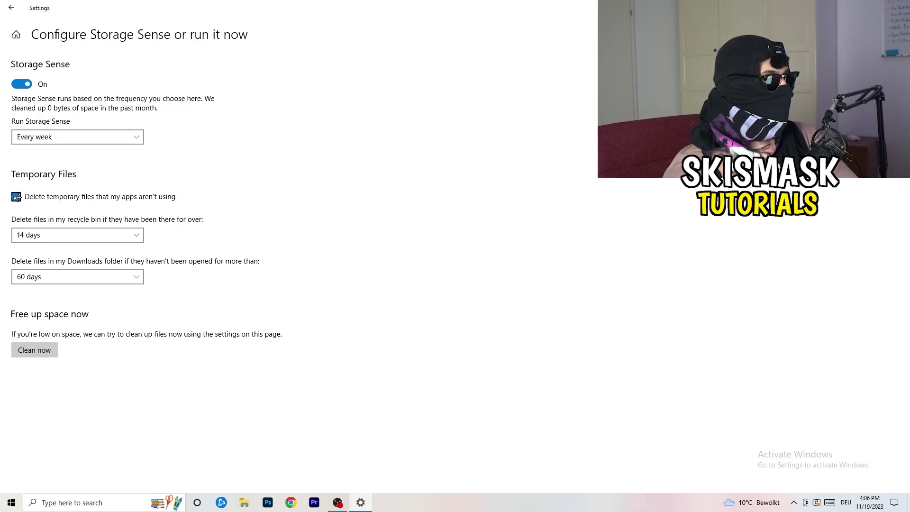
View the deletion periods available in Storage Sense for recycle bin files and unopened files in the Downloads folder.
{"action": "left_click", "coordinate": [71, 235]}
{"action": "left_click", "coordinate": [314, 188]}
{"action": "left_click", "coordinate": [135, 235]}
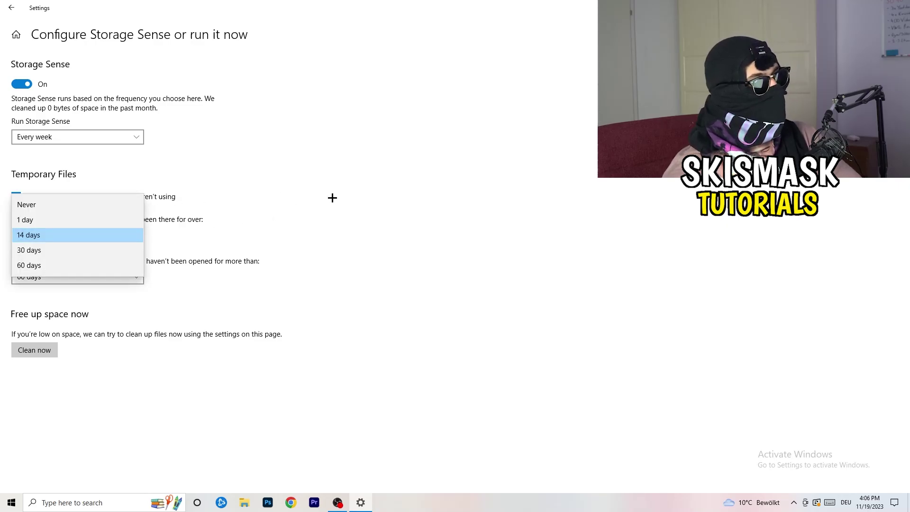
{"action": "left_click", "coordinate": [332, 197]}
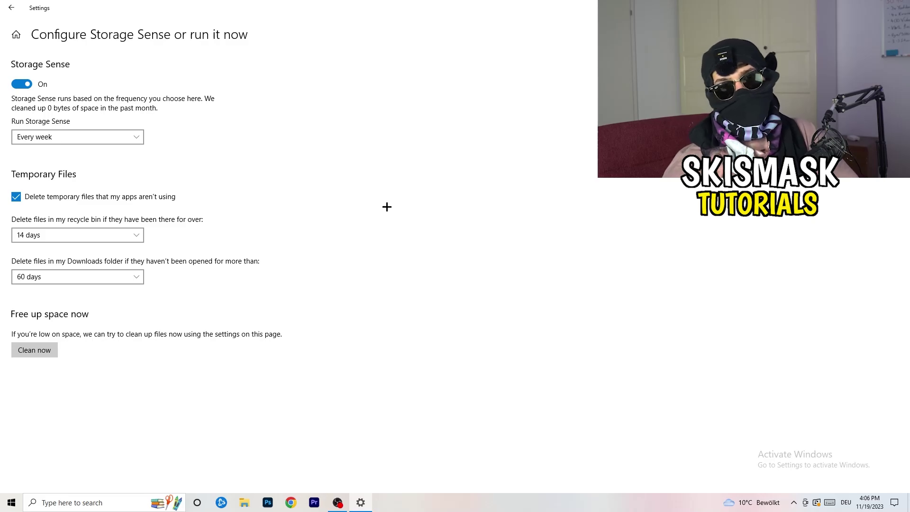
{"action": "left_click", "coordinate": [84, 278]}
{"action": "left_click", "coordinate": [358, 216]}
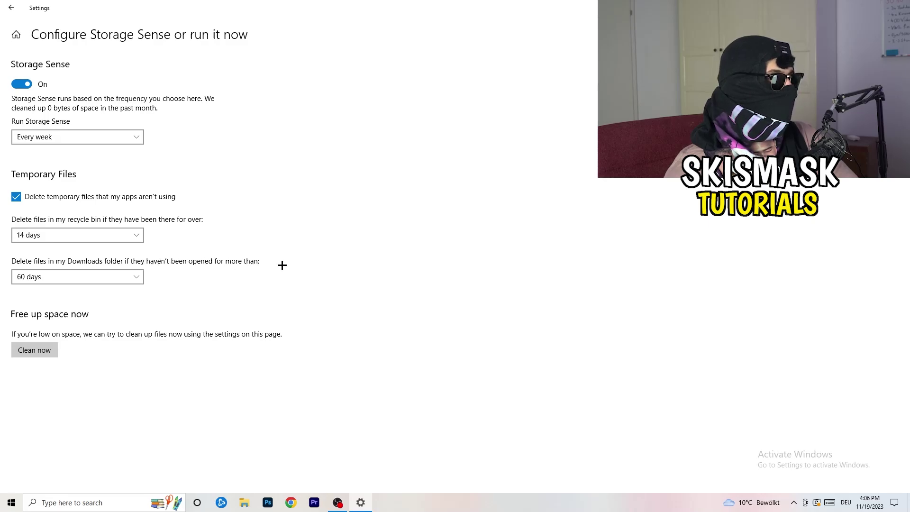
{"action": "left_click", "coordinate": [92, 285]}
{"action": "left_click", "coordinate": [447, 231]}
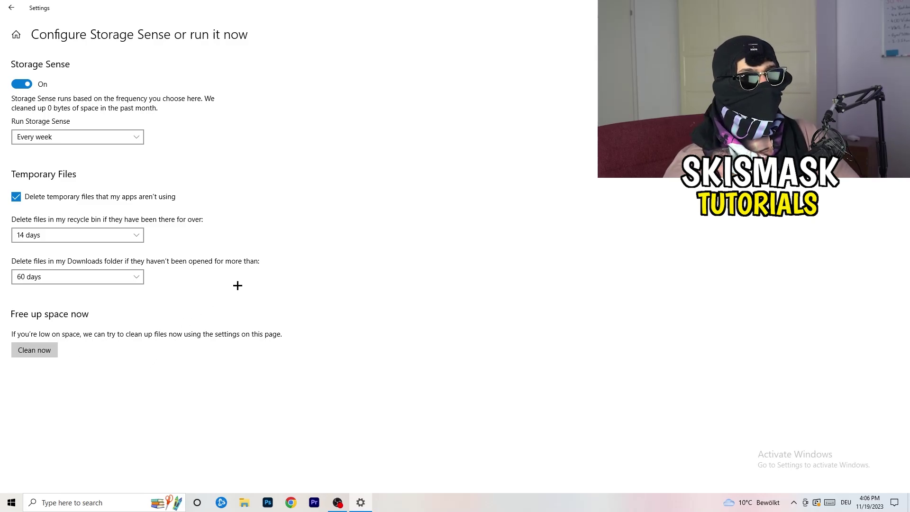
Return from Storage Sense to the Settings home, review the Windows Update page under Update & Security, and close Settings.
{"action": "left_click", "coordinate": [12, 9]}
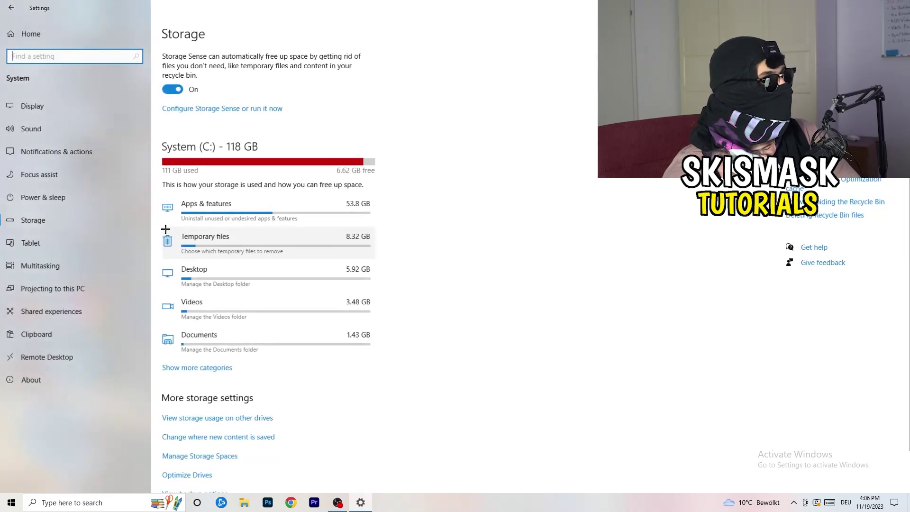
{"action": "left_click", "coordinate": [12, 9]}
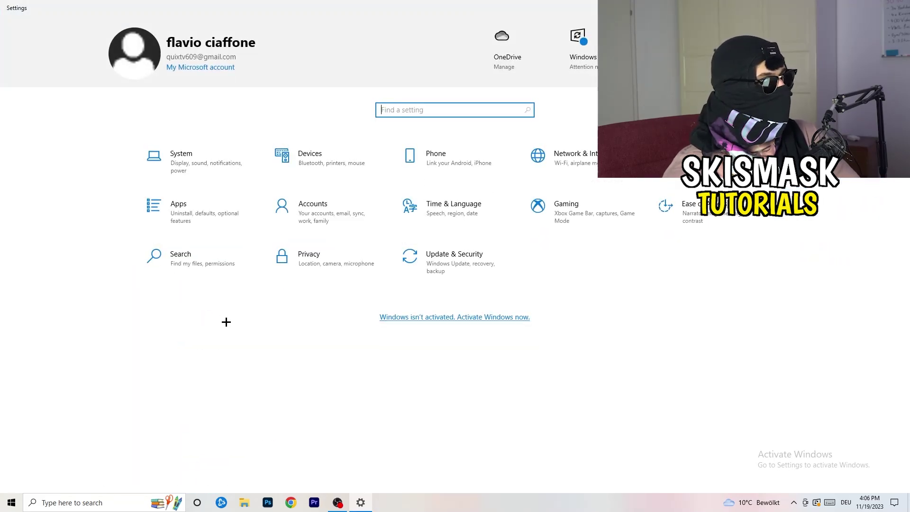
{"action": "left_click", "coordinate": [448, 267]}
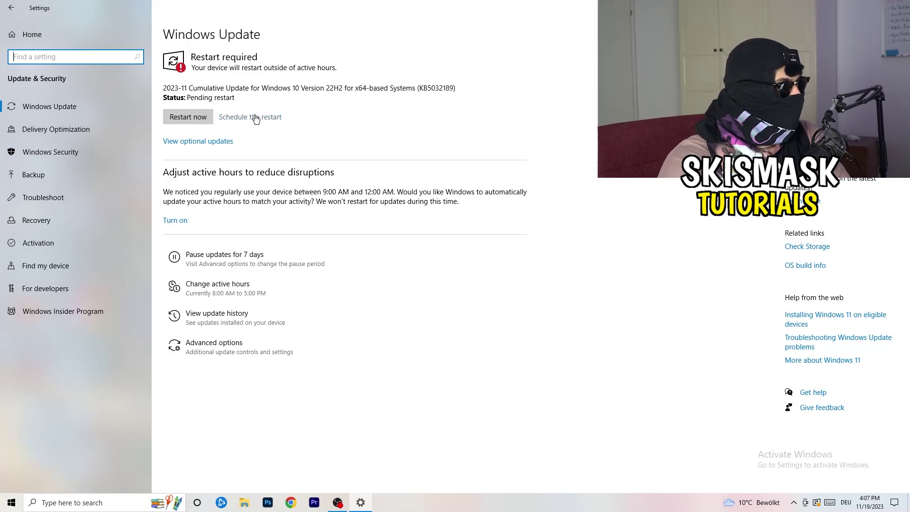
{"action": "key", "text": "alt+F4"}
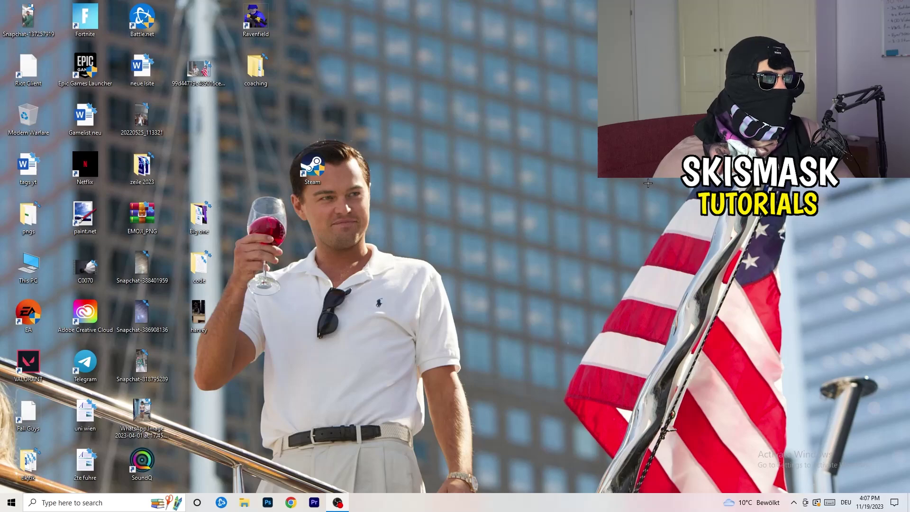
Open NVIDIA Control Panel, review the display resolution and the image settings with preview, and close it.
{"action": "right_click", "coordinate": [551, 199]}
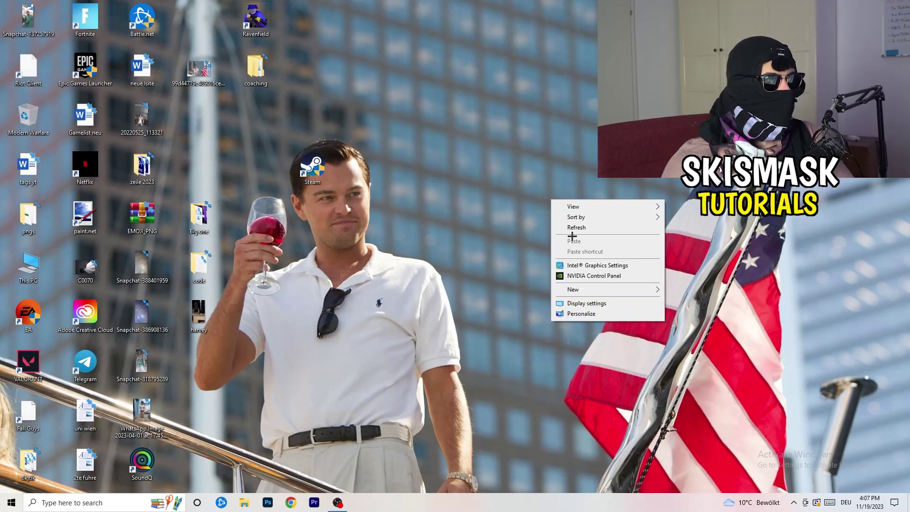
{"action": "left_click", "coordinate": [606, 276]}
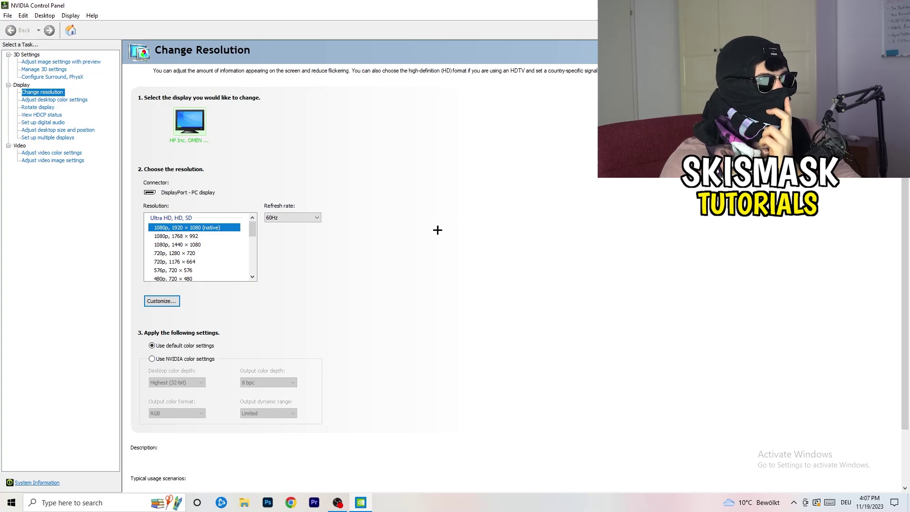
{"action": "mouse_move", "coordinate": [212, 228]}
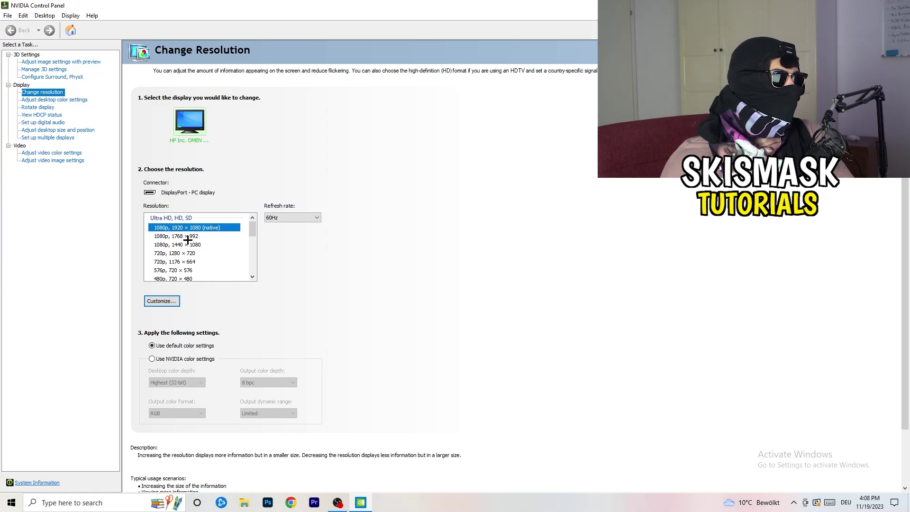
{"action": "left_click", "coordinate": [47, 63]}
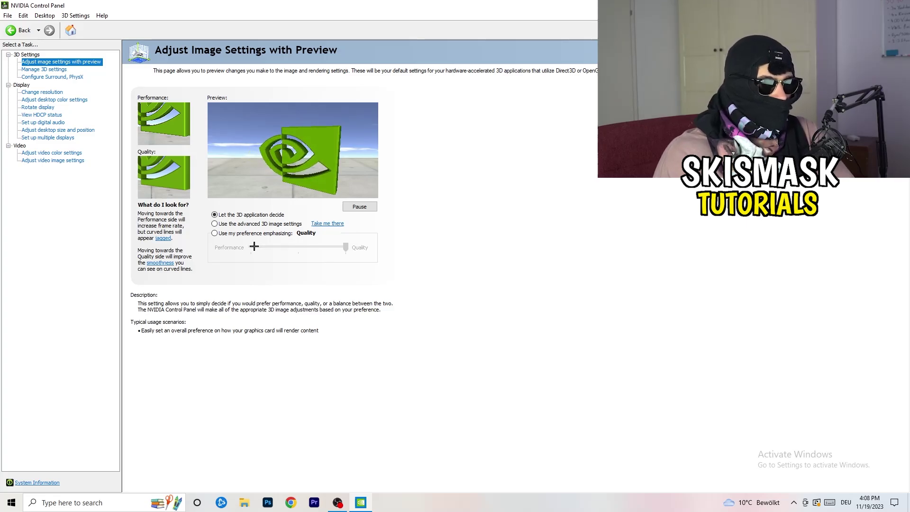
{"action": "key", "text": "alt+F4"}
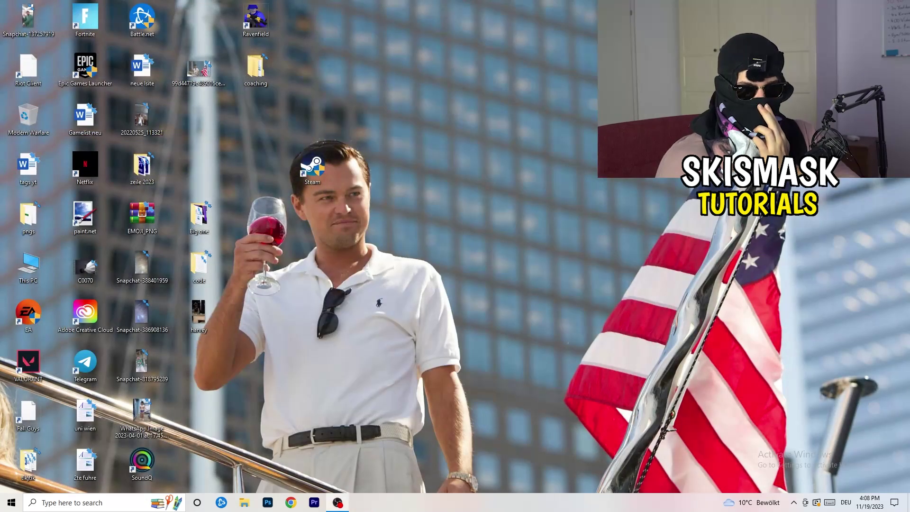